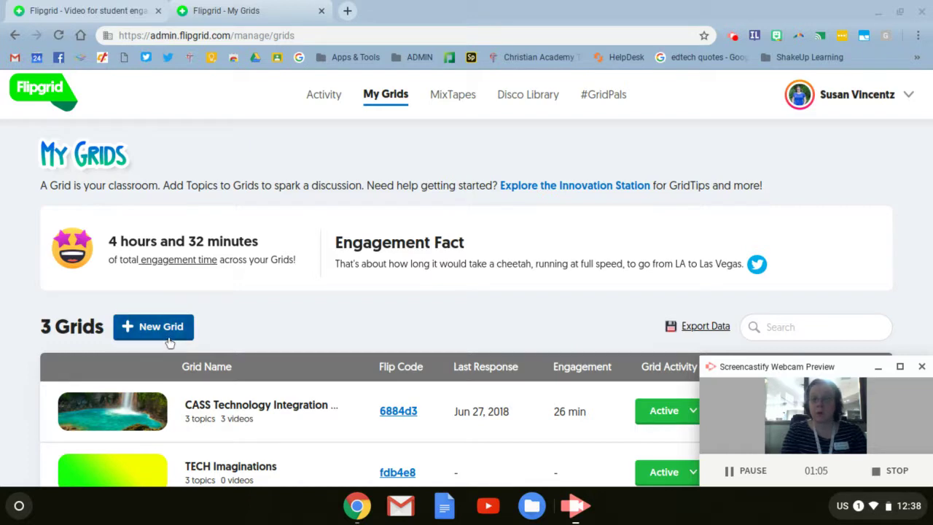
- Start a new grid and set its community type to School Email Domain
scroll(169, 343, "down", 2)
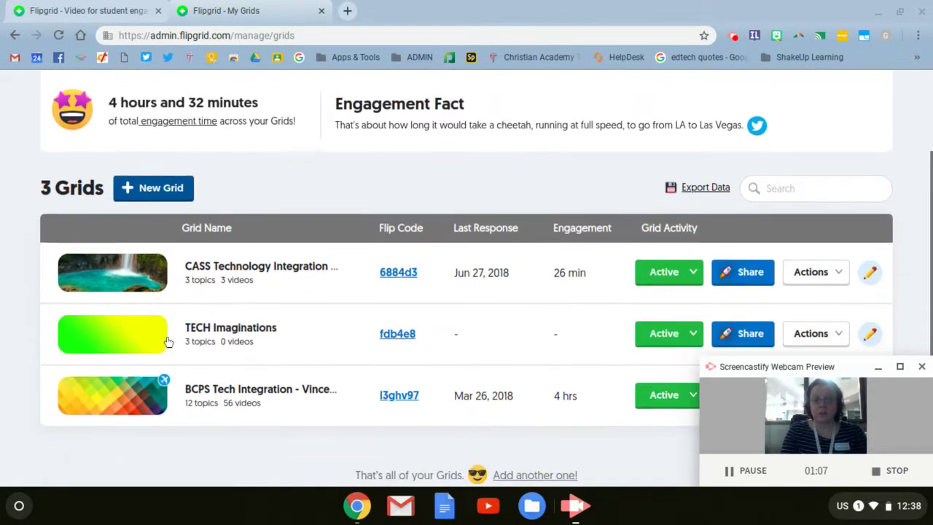
scroll(168, 342, "up", 2)
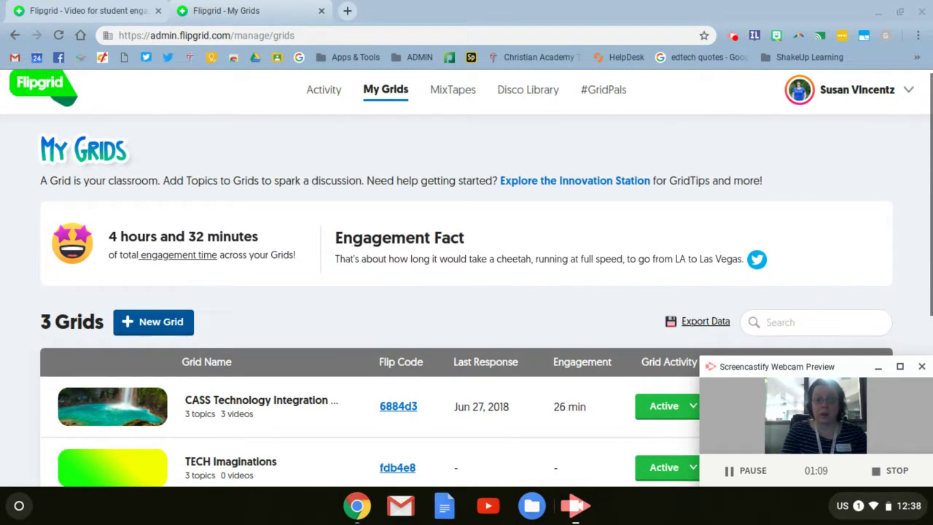
left_click(151, 325)
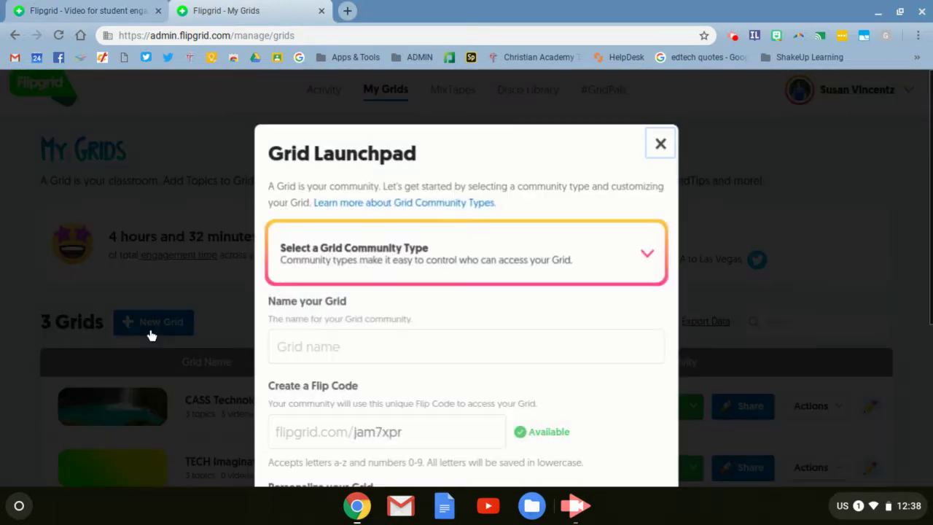
left_click(392, 262)
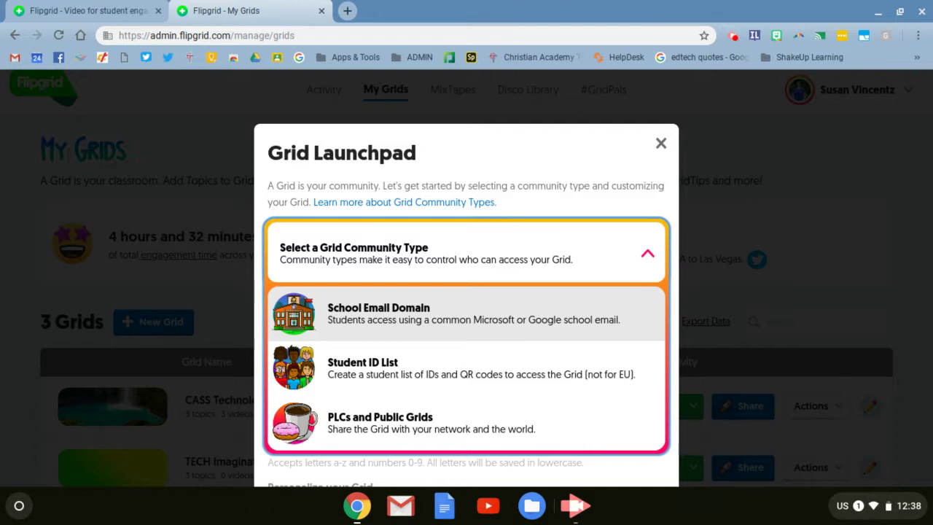
left_click(402, 320)
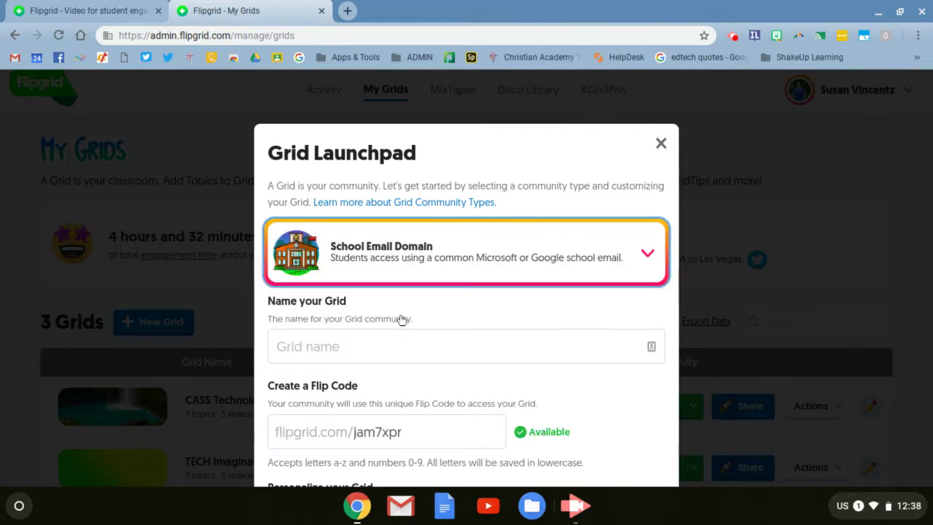
scroll(400, 325, "down", 1)
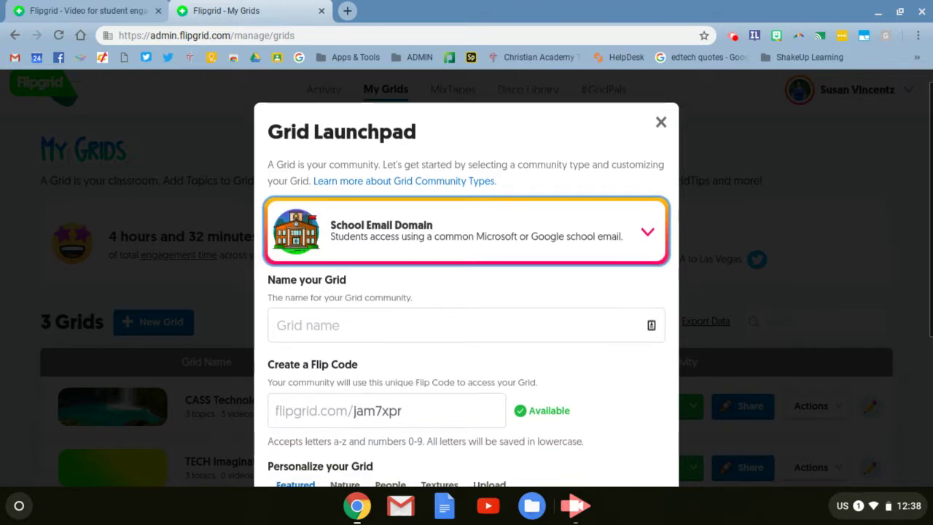
left_click(397, 328)
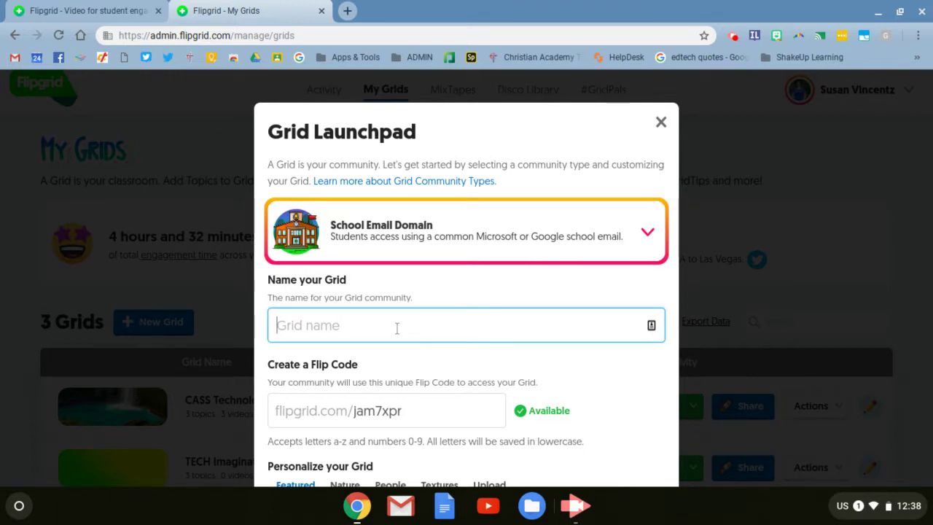
type("Vincentz ")
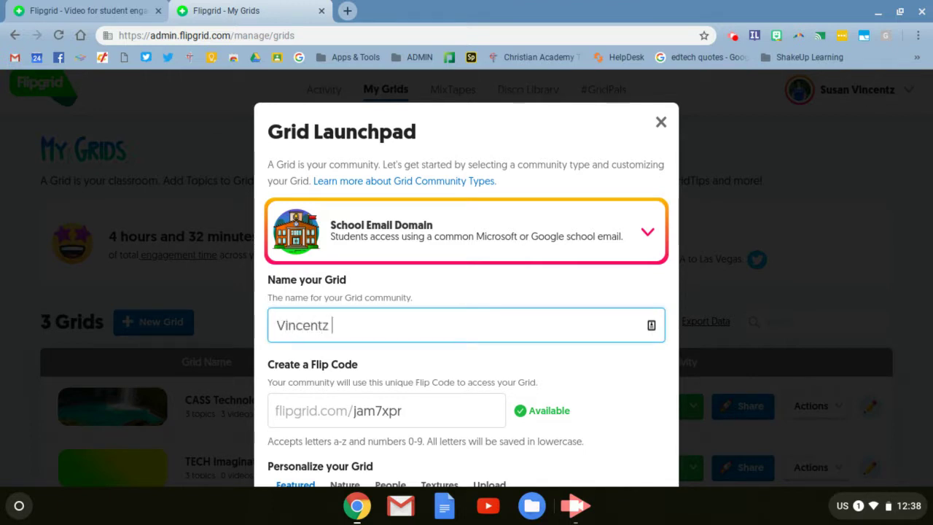
type("Example")
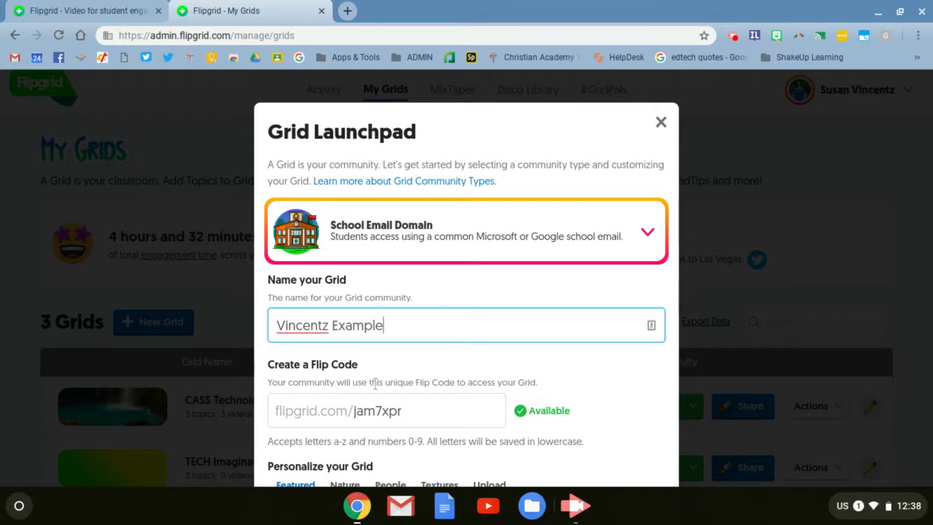
scroll(419, 390, "down", 1)
left_click(419, 388)
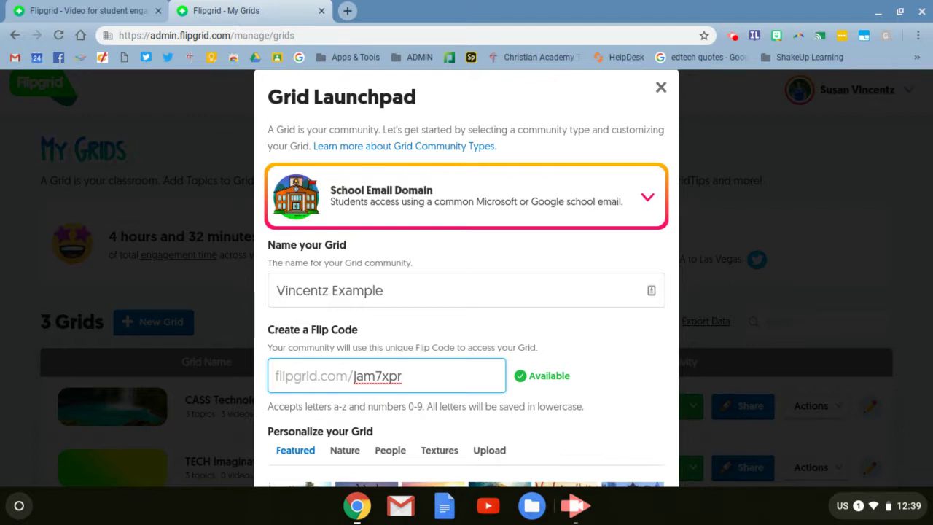
- Pick the golden meadow sunset Featured background and advance to the School Email Domain step
scroll(466, 291, "down", 1)
scroll(566, 379, "down", 3)
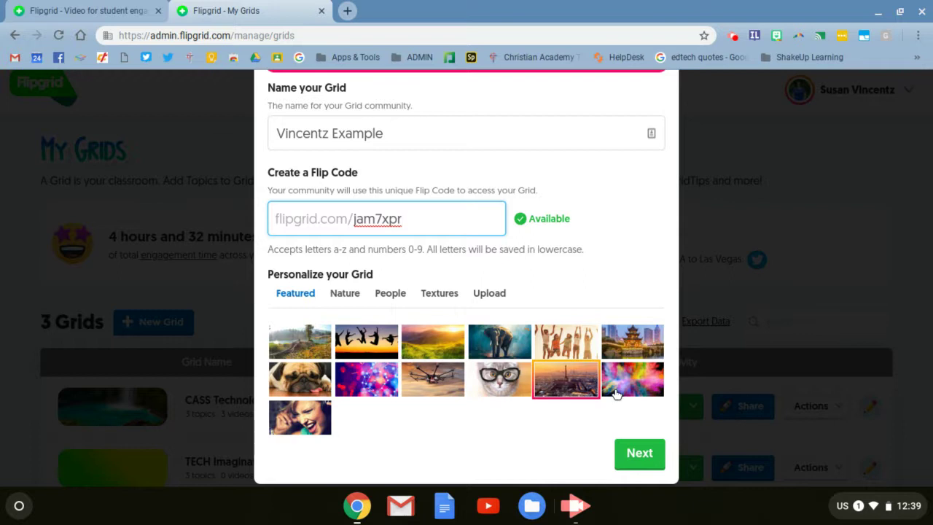
left_click(438, 345)
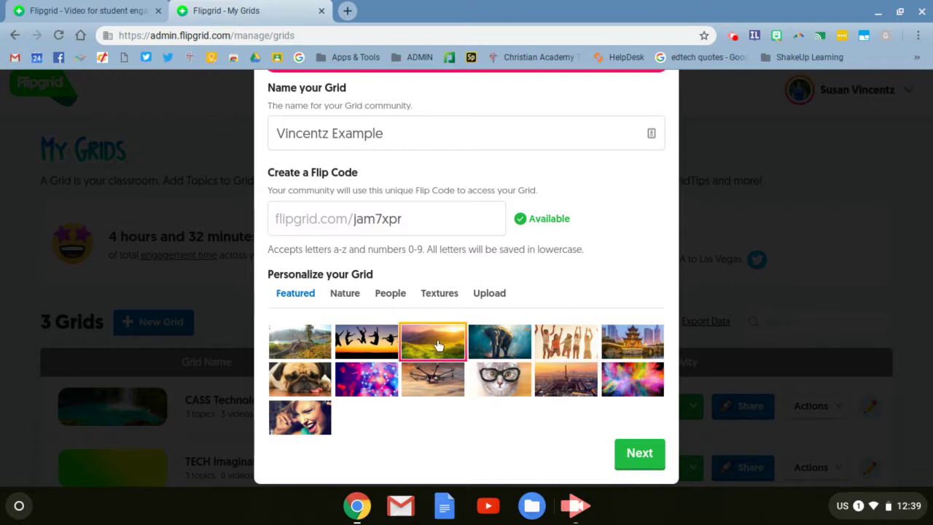
scroll(433, 366, "down", 2)
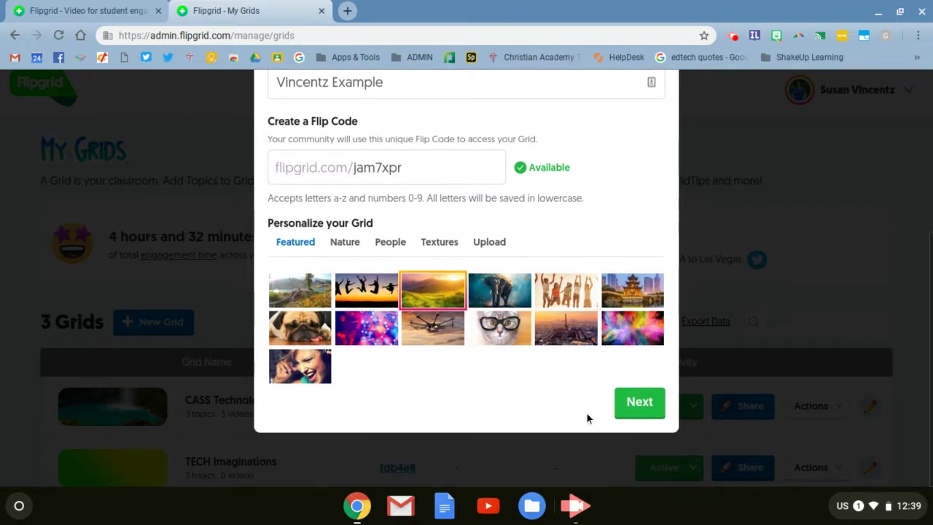
left_click(640, 399)
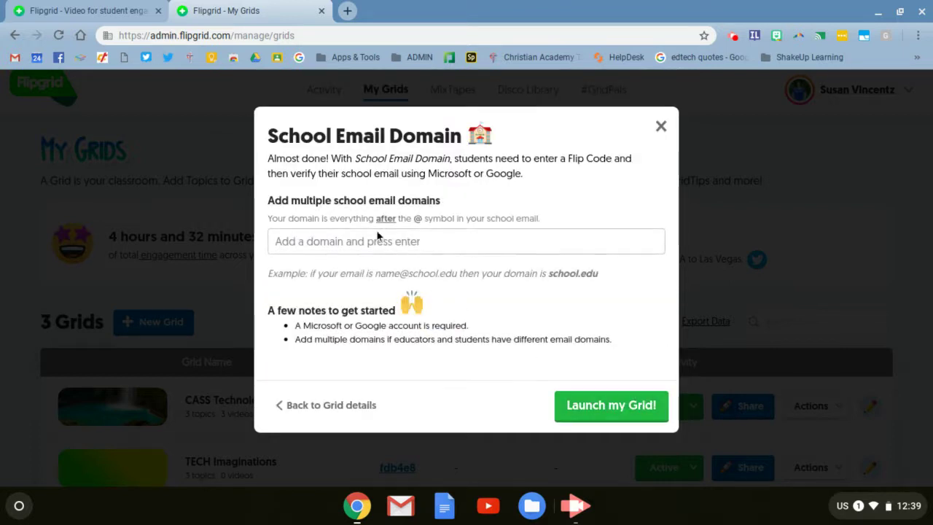
- Add the castudents.us school email domain and launch the grid
left_click(362, 241)
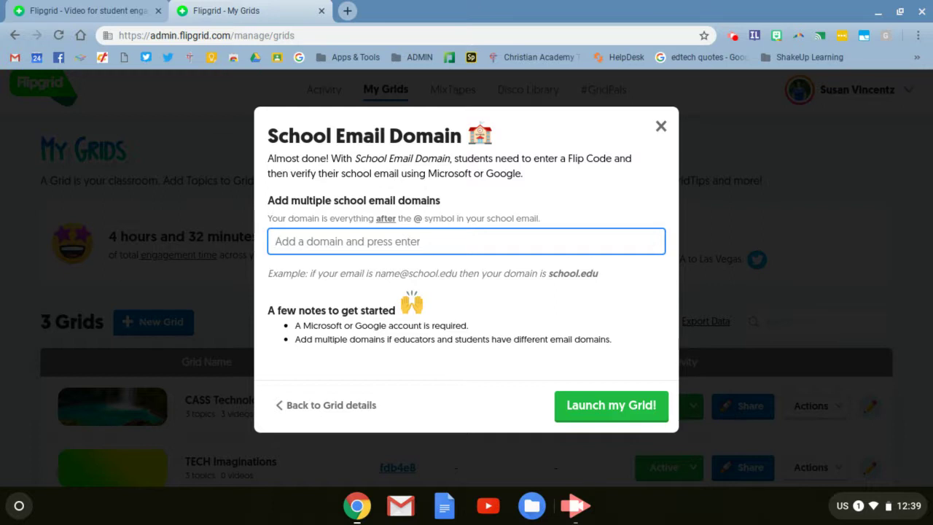
type("s")
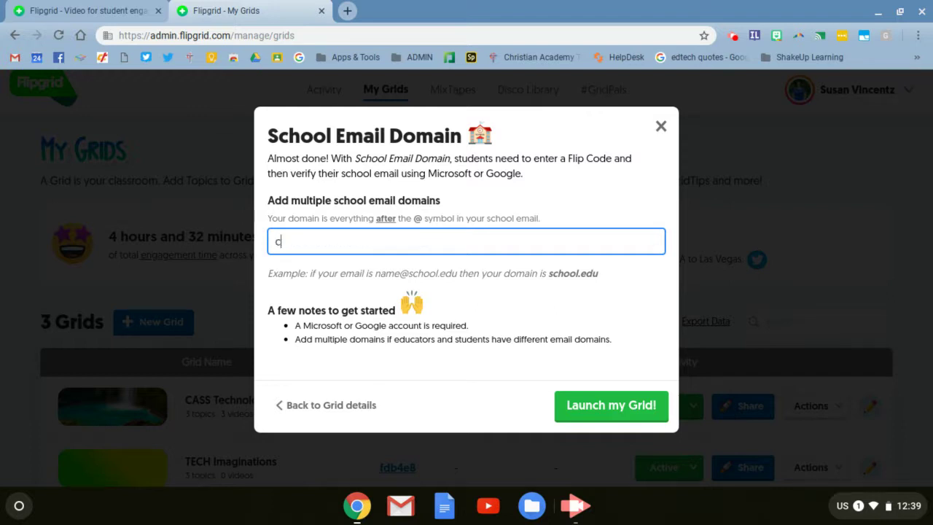
key("super")
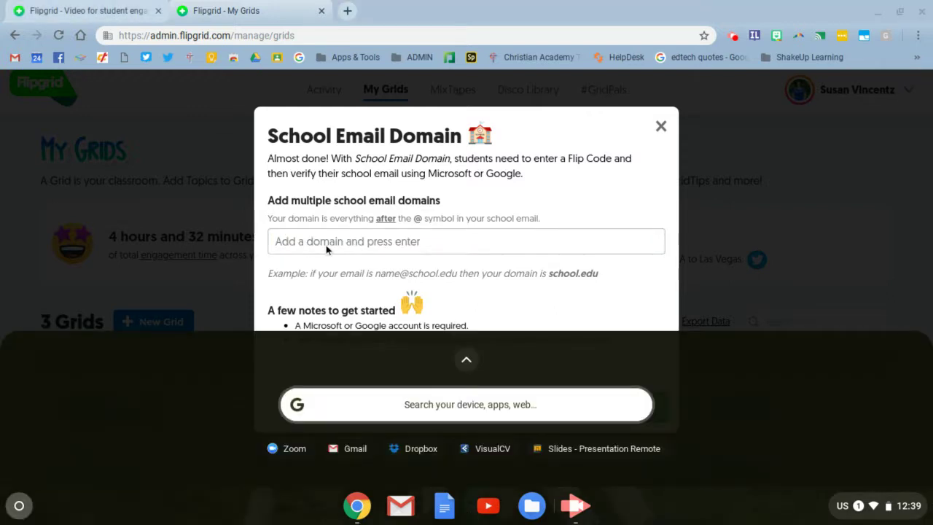
left_click(325, 245)
type("cas")
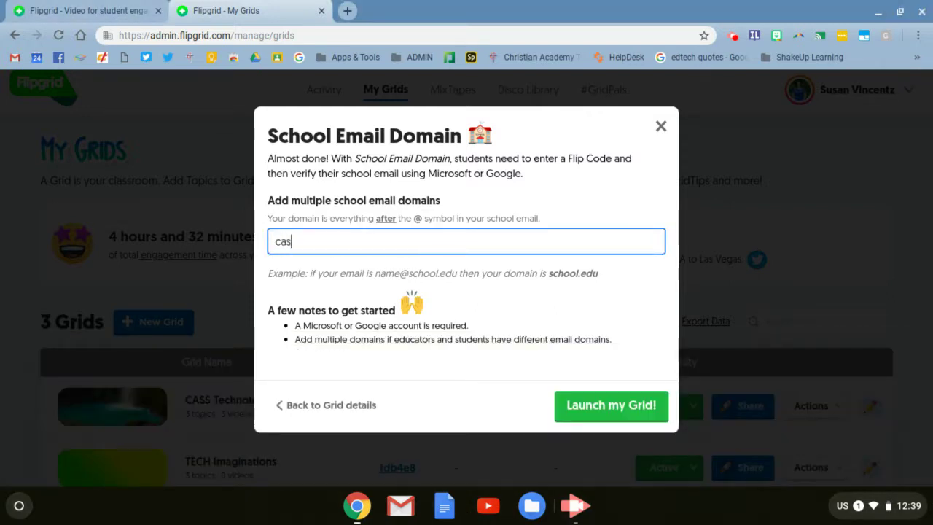
type("tudents.us")
left_click(568, 408)
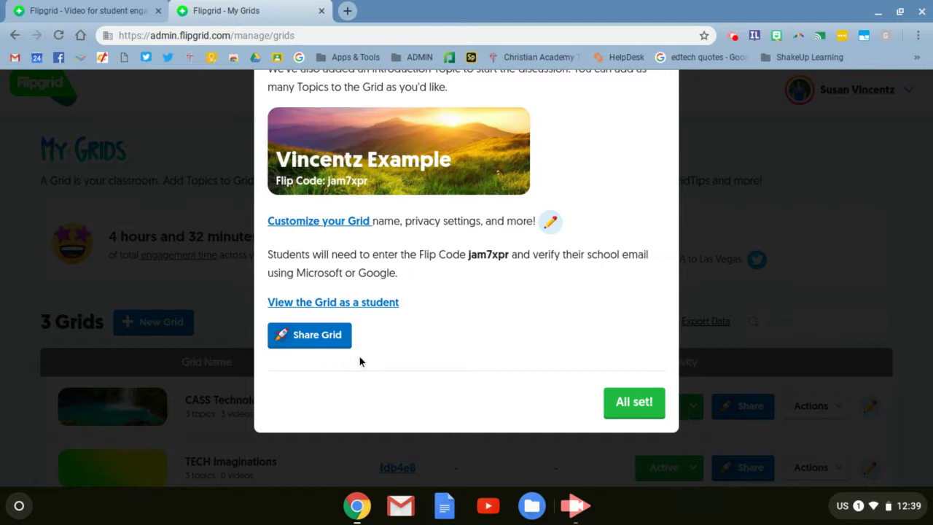
- Close the success message with All set! to reach the new grid's details page
scroll(359, 362, "up", 1)
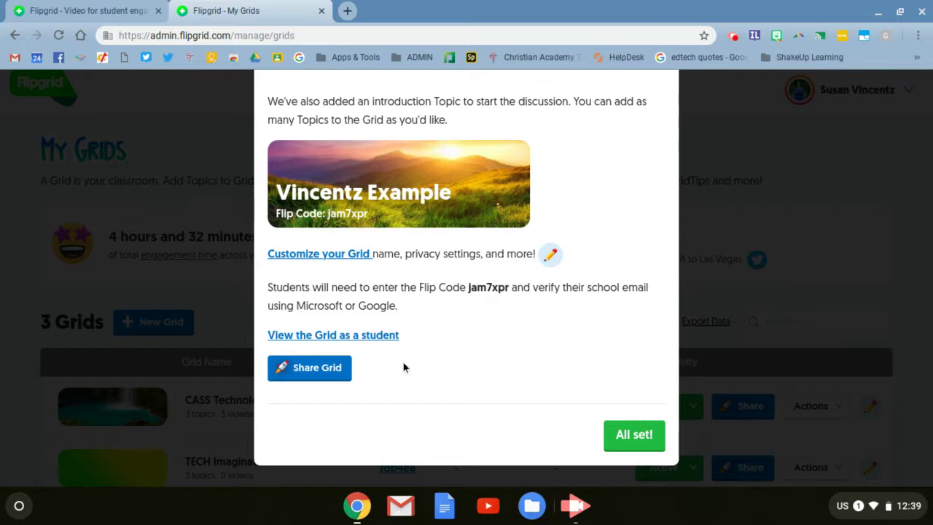
left_click(621, 433)
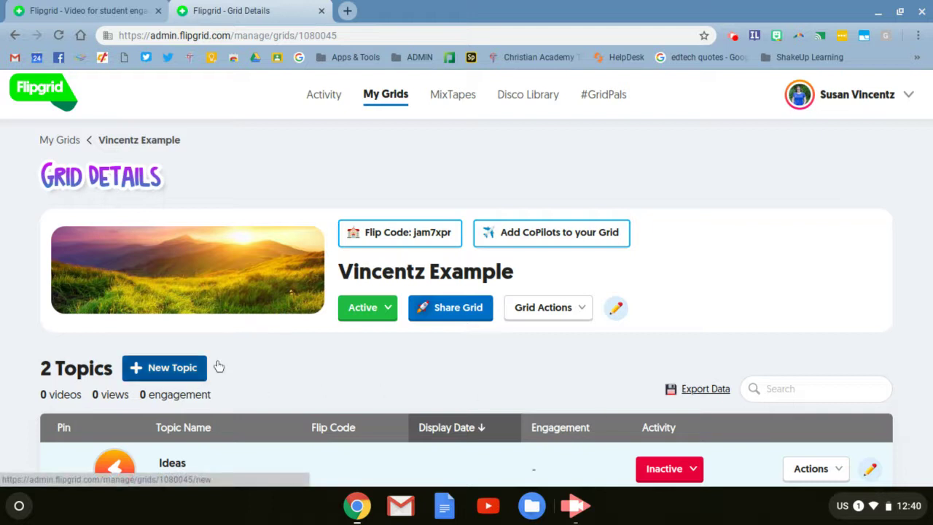
- Go back to My Grids and scroll through the four listed grids
left_click(399, 97)
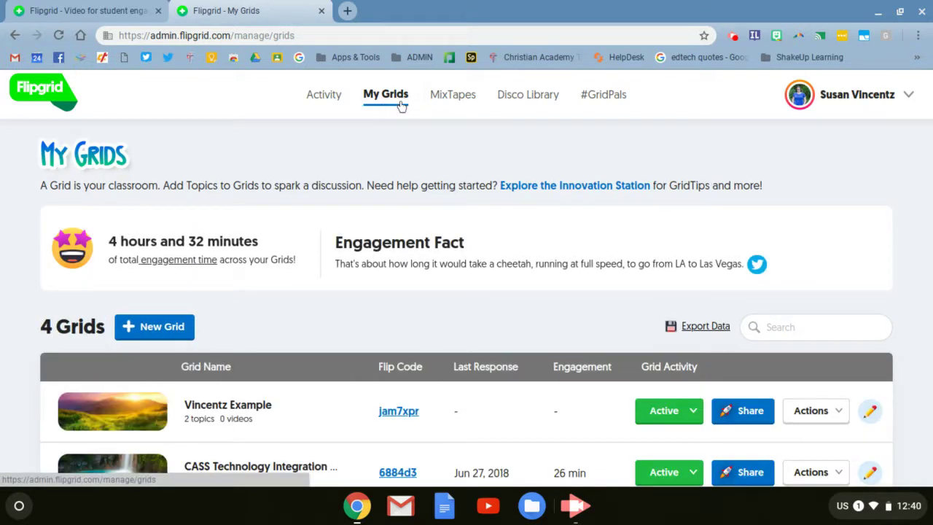
scroll(316, 219, "down", 3)
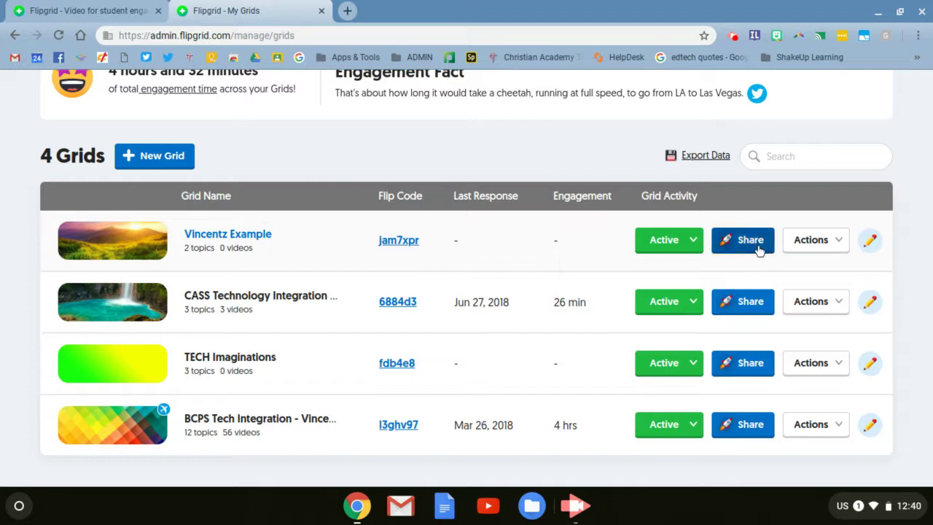
- Check the new grid's Active status menu, then open its Actions list of edit, co-pilot, duplicate and delete options
left_click(699, 249)
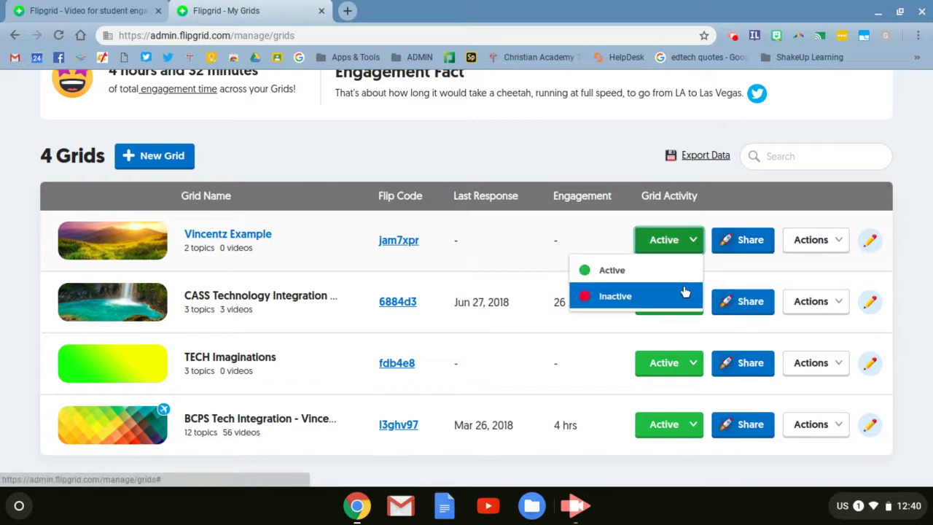
left_click(840, 242)
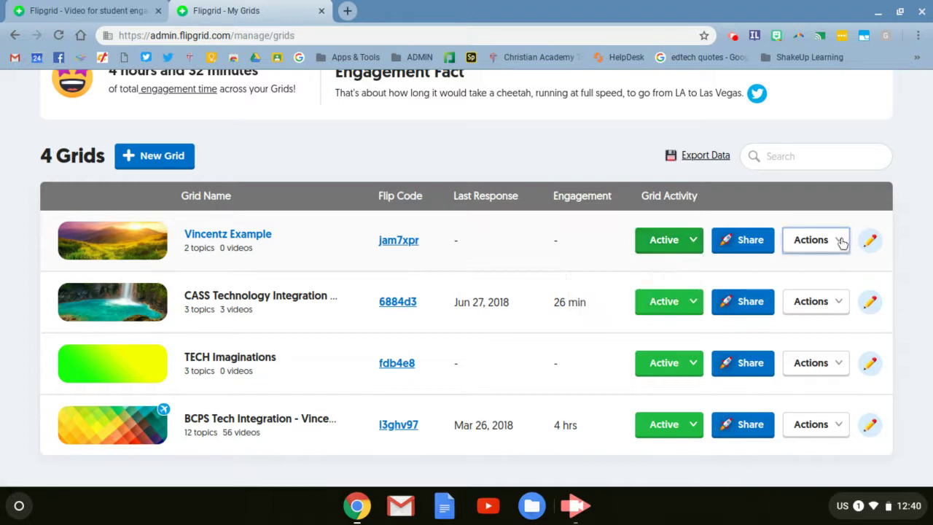
left_click(842, 242)
left_click(841, 242)
left_click(842, 243)
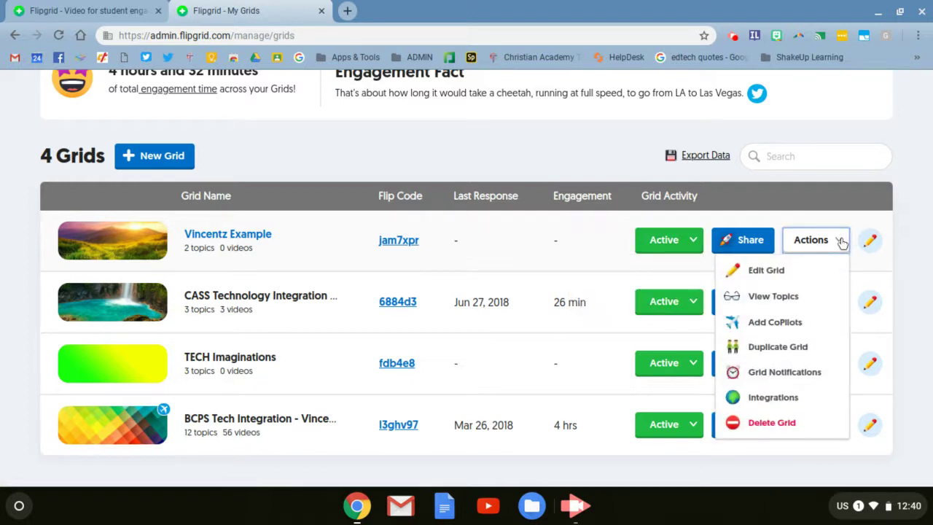